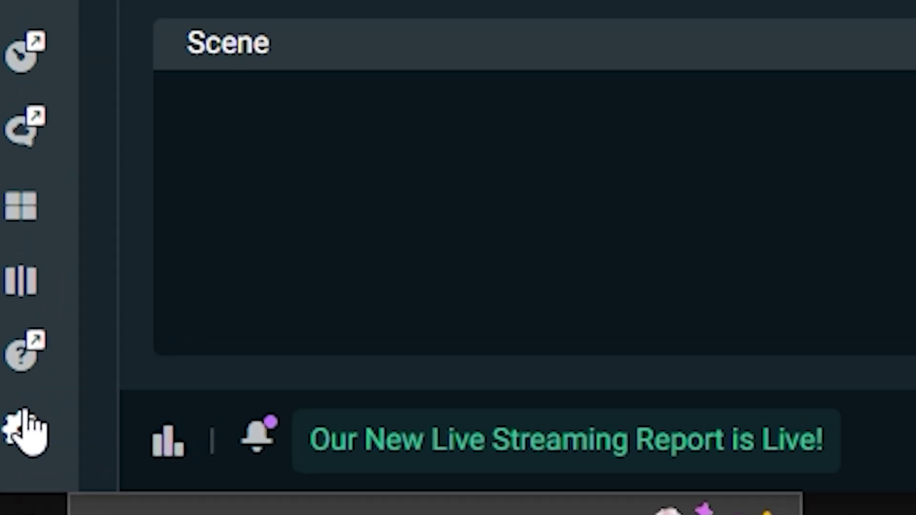
- Open the Stream destination section of Streamlabs Settings
click(21, 422)
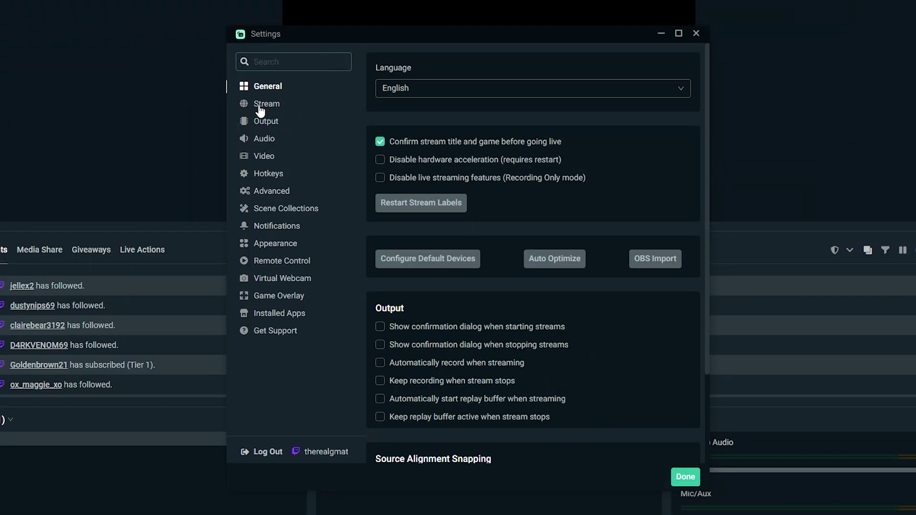
click(261, 109)
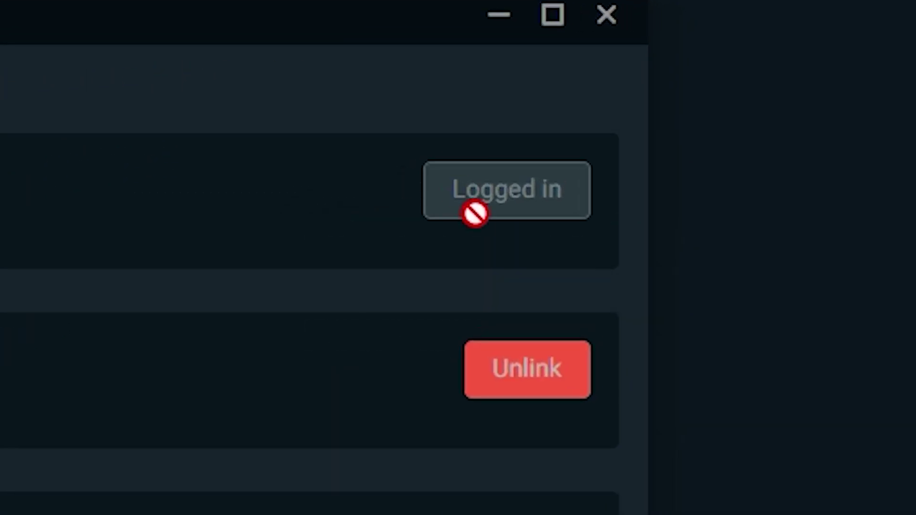
mouse_move(666, 86)
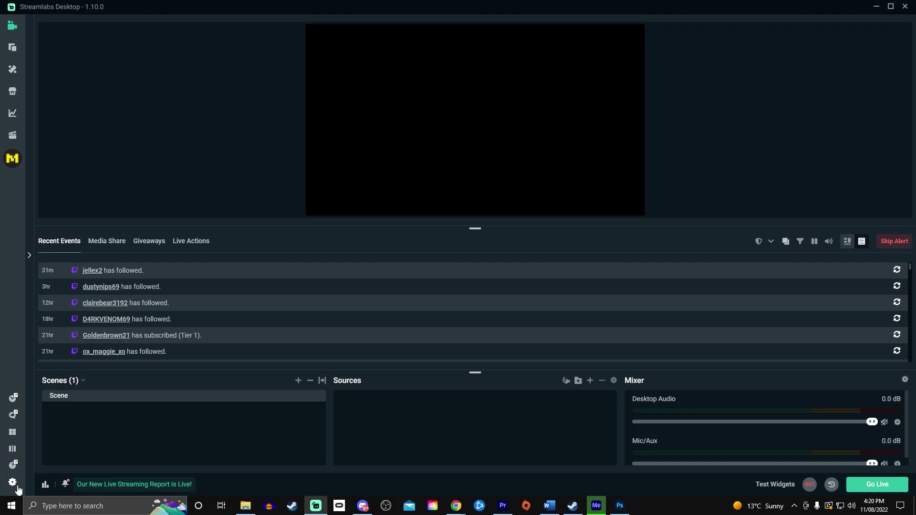
click(13, 484)
click(289, 126)
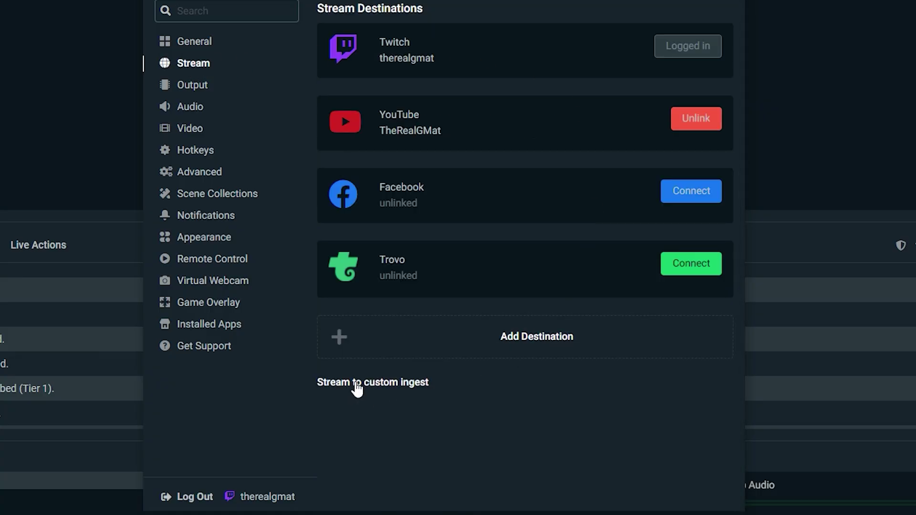
- Choose a custom ingest with Twitch as the service and paste in the stream key
click(357, 389)
click(410, 251)
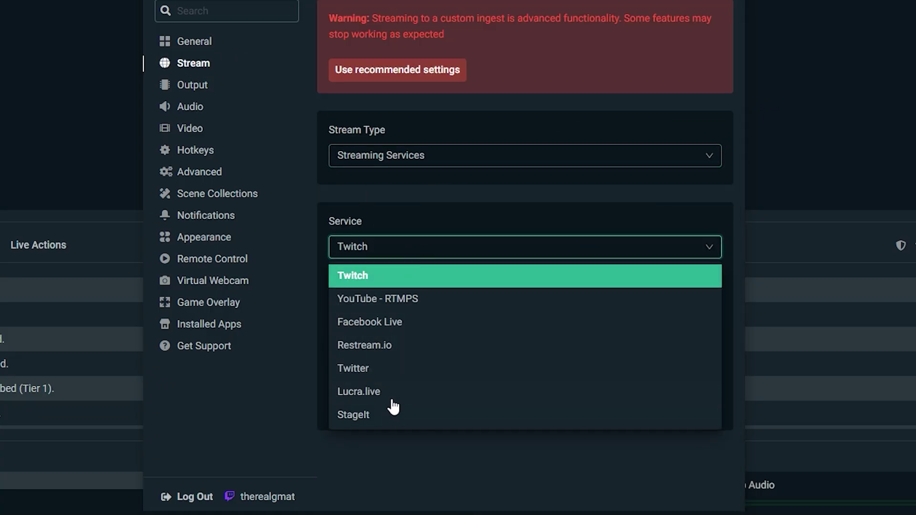
click(390, 277)
click(409, 395)
key(ctrl+v)
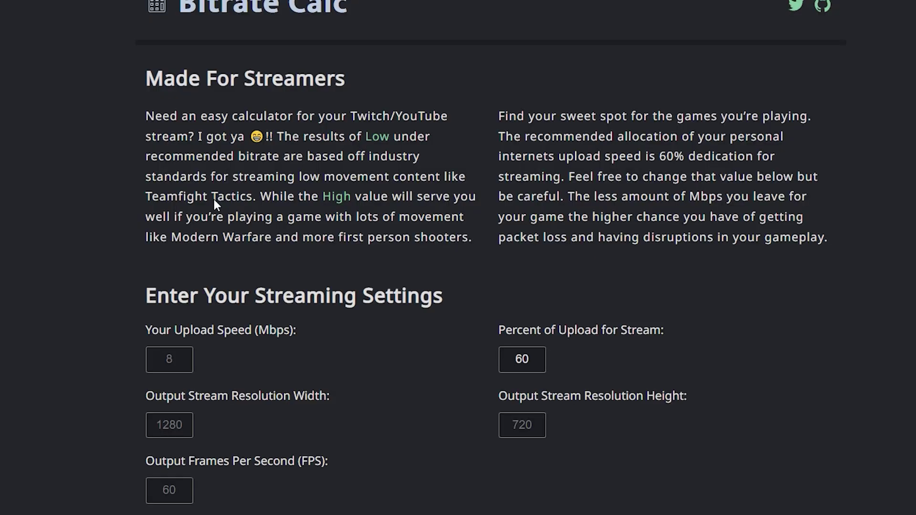
- Get Bitrate Calc's 4,368–8,294 recommendation for 40 Mbps upload, then change the 3500 bitrate to 6500
scroll(122, 150, down, 3)
click(148, 231)
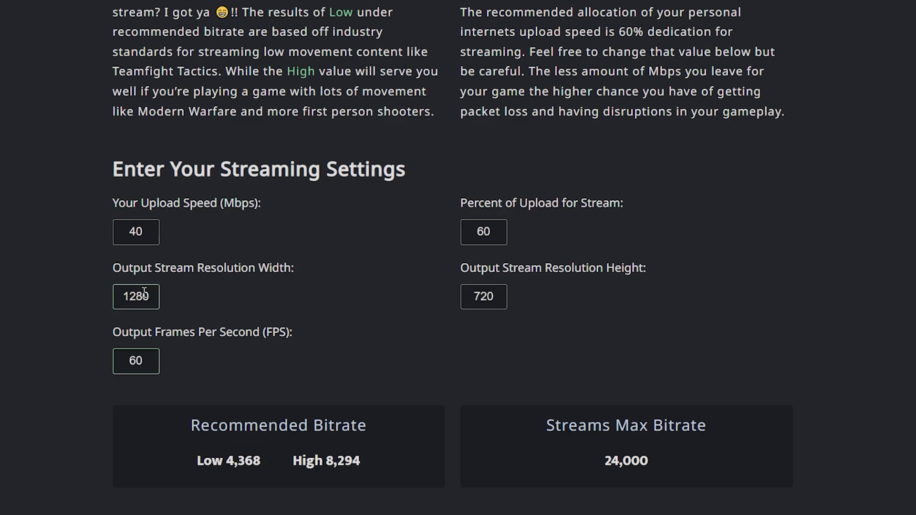
scroll(521, 383, down, 3)
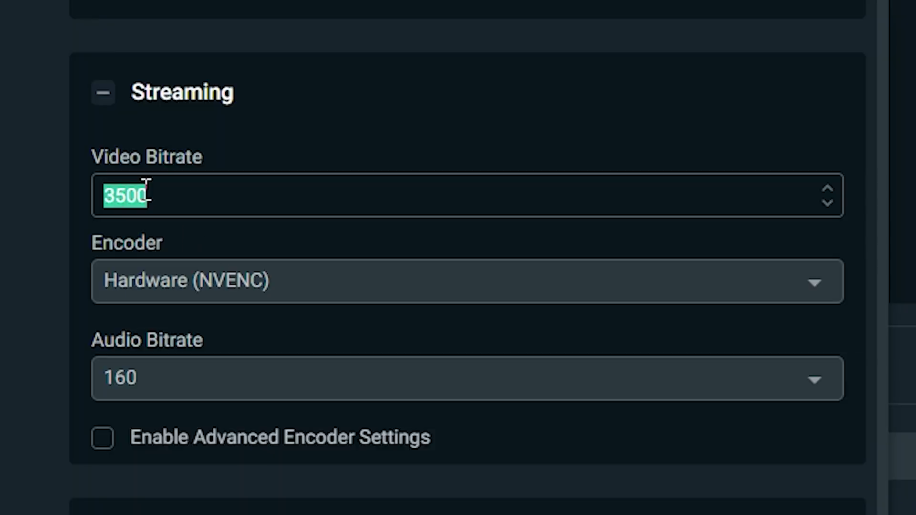
click(145, 188)
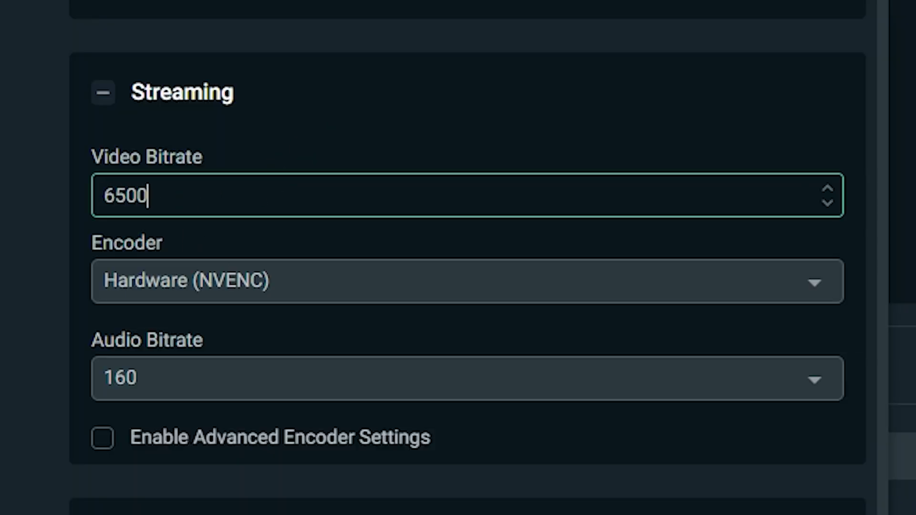
- Use the Hardware (NVENC) encoder alongside the 6500 video bitrate
click(253, 296)
click(236, 381)
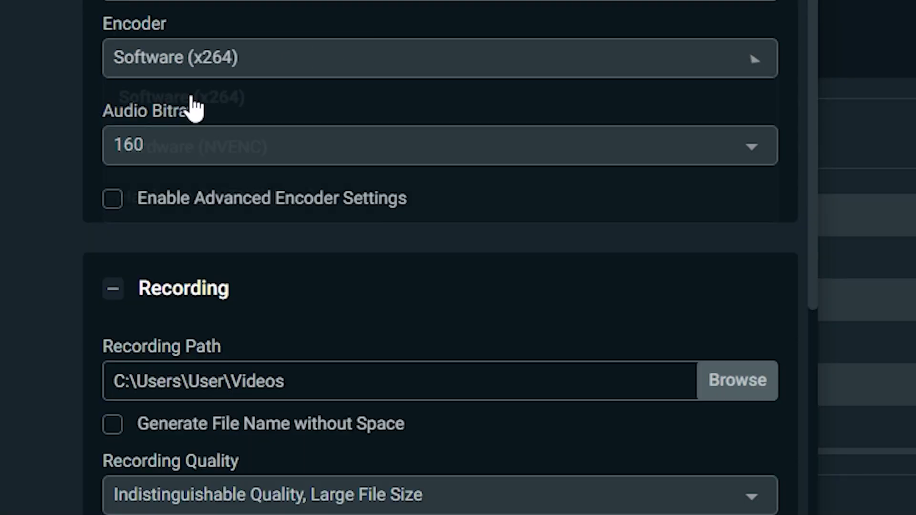
click(286, 58)
click(243, 150)
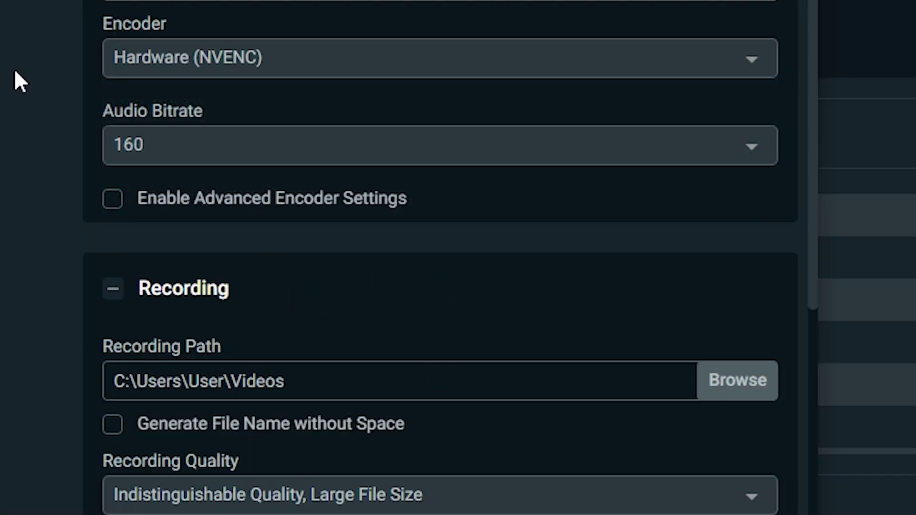
click(187, 148)
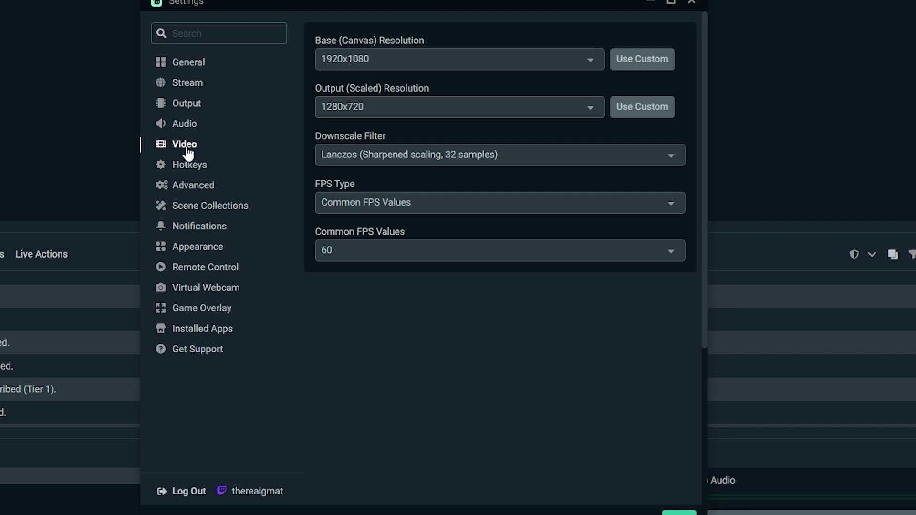
- Set a 1920x1080 base canvas, a 1280x720 scaled output, and 60 fps
click(432, 55)
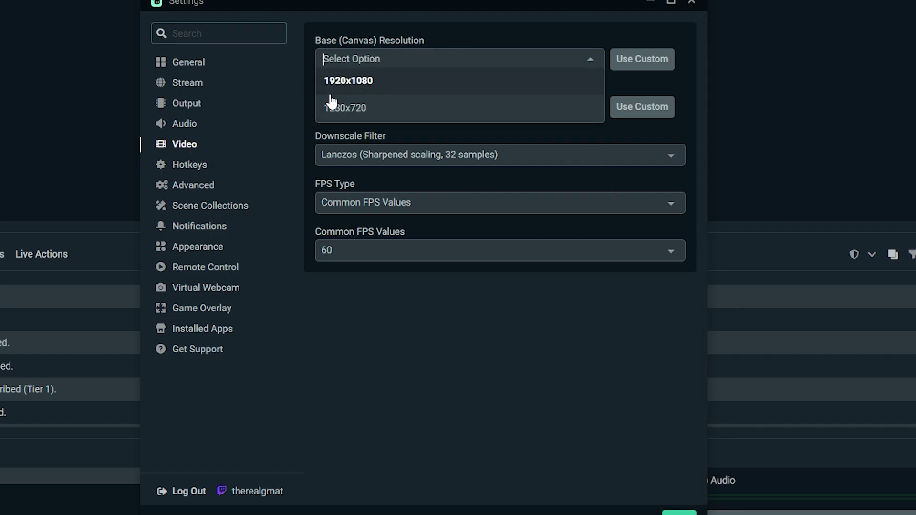
click(361, 71)
click(424, 114)
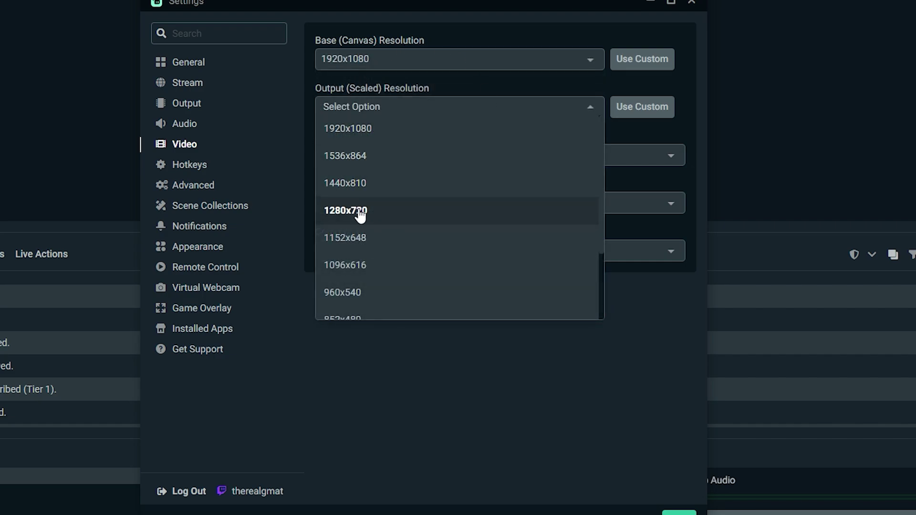
click(361, 212)
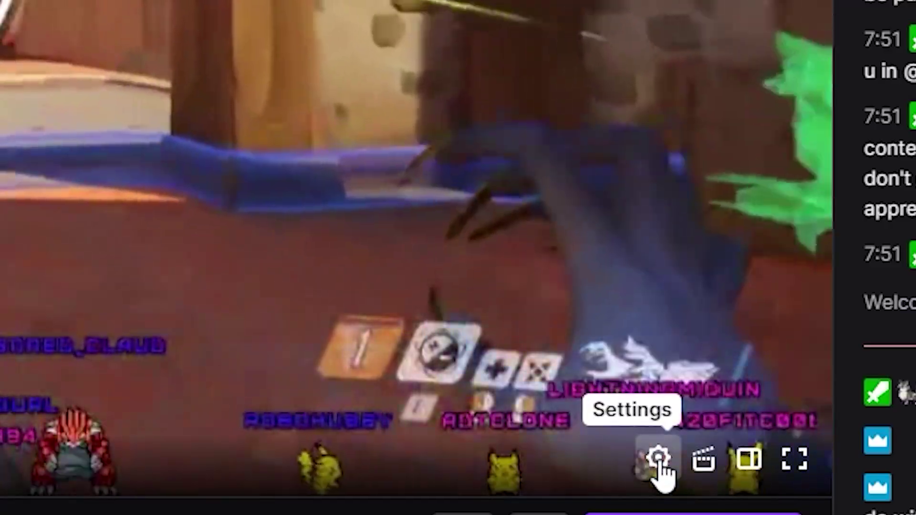
click(658, 465)
click(647, 140)
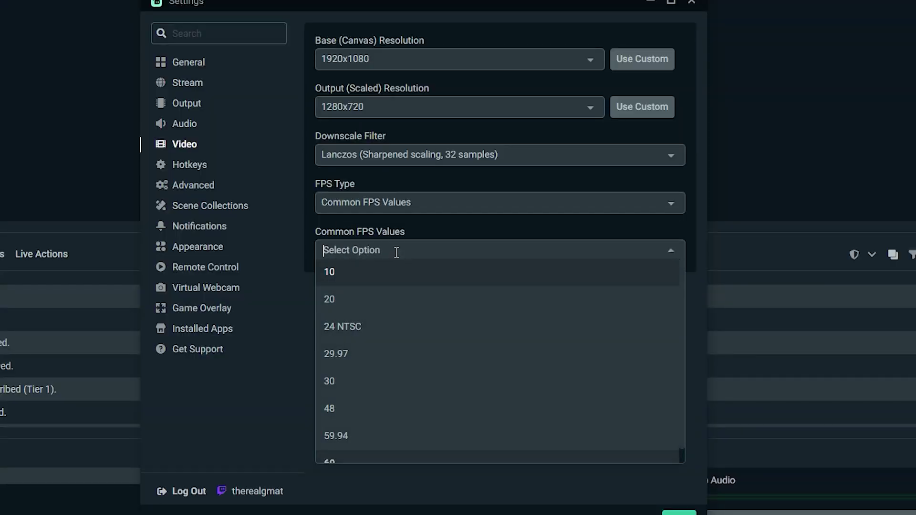
click(351, 451)
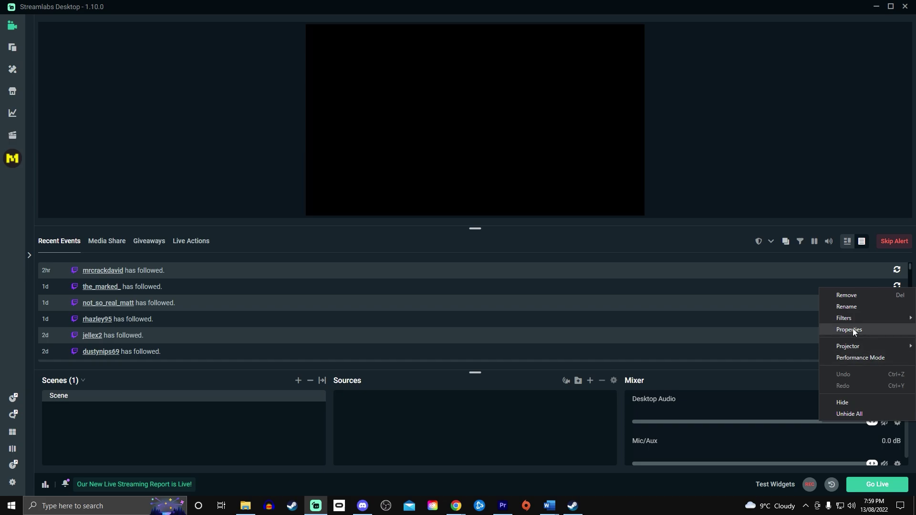
- Route Desktop Audio to the Realtek HD Audio 2nd output and Mic/Aux to the RODECaster Pro Stereo
click(851, 330)
click(470, 203)
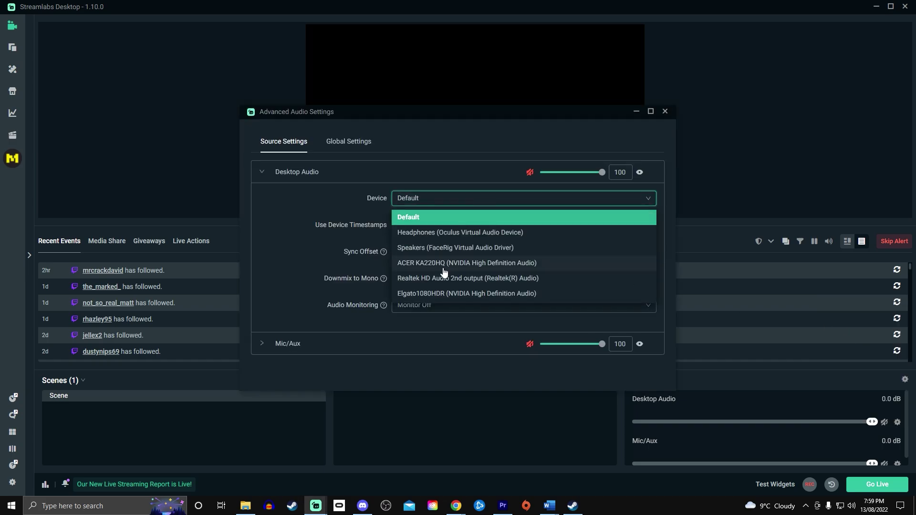
click(442, 278)
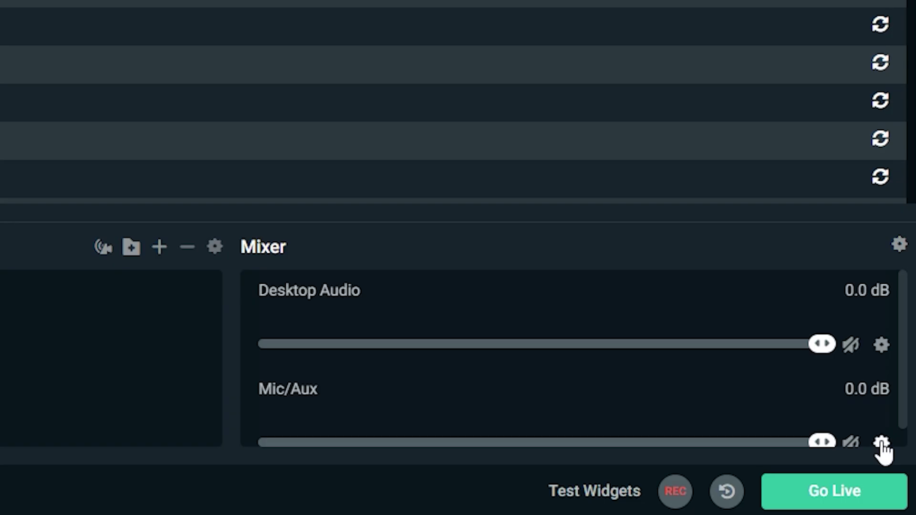
click(898, 462)
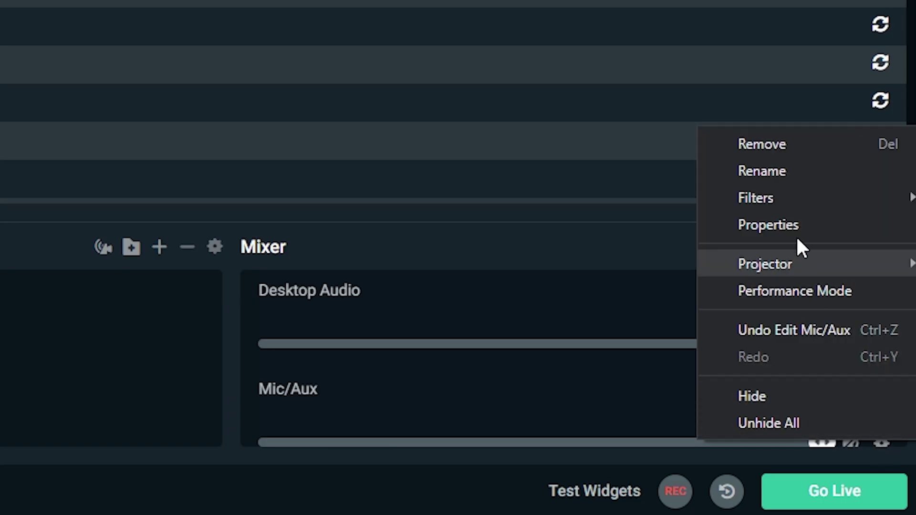
click(859, 306)
click(419, 215)
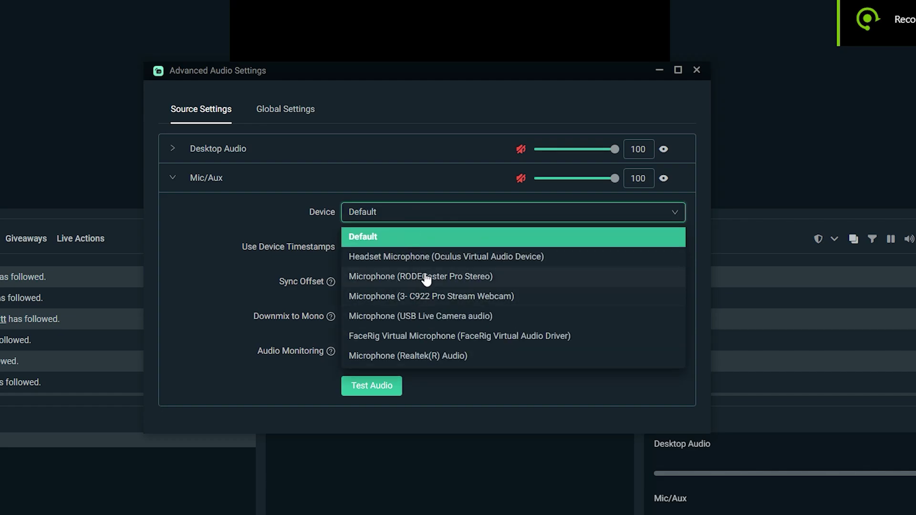
click(458, 277)
- Turn audio monitoring off for the Mic/Aux input
click(883, 434)
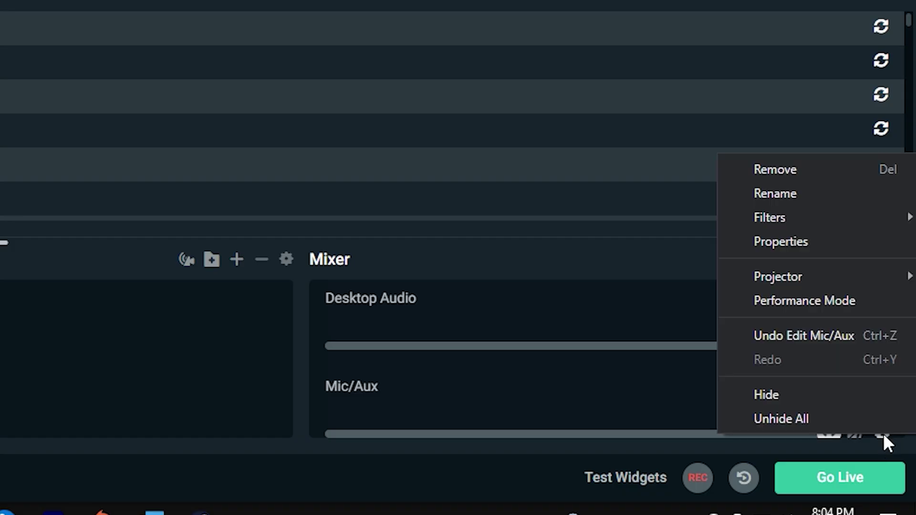
click(806, 241)
click(463, 375)
click(470, 421)
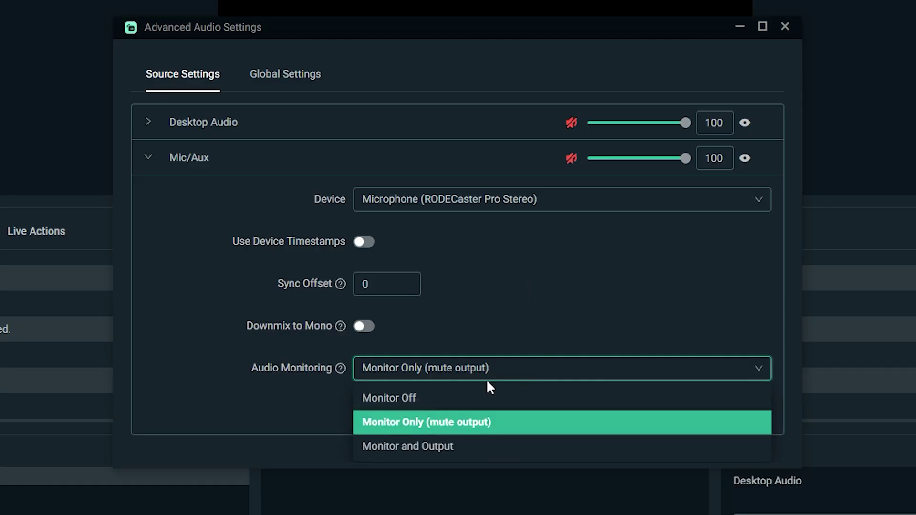
click(484, 397)
click(786, 26)
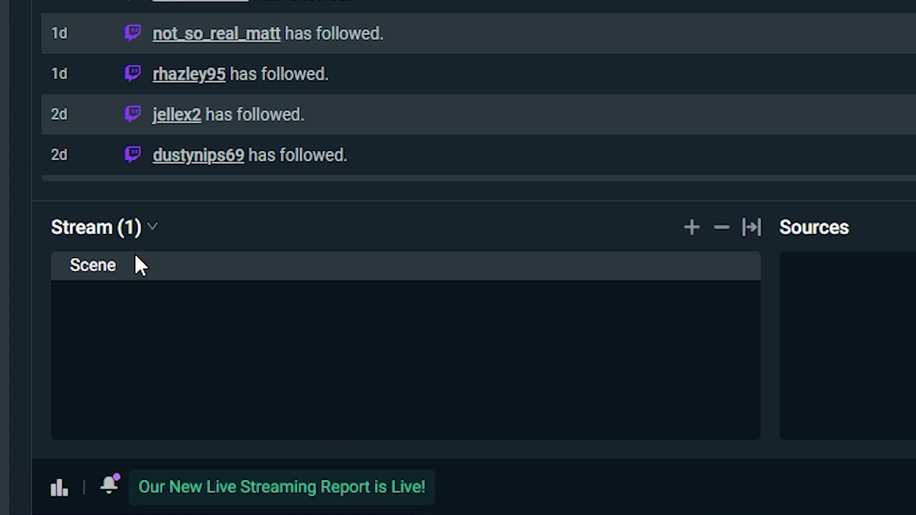
- Rename the default scene to 'Main Stream'
right_click(136, 256)
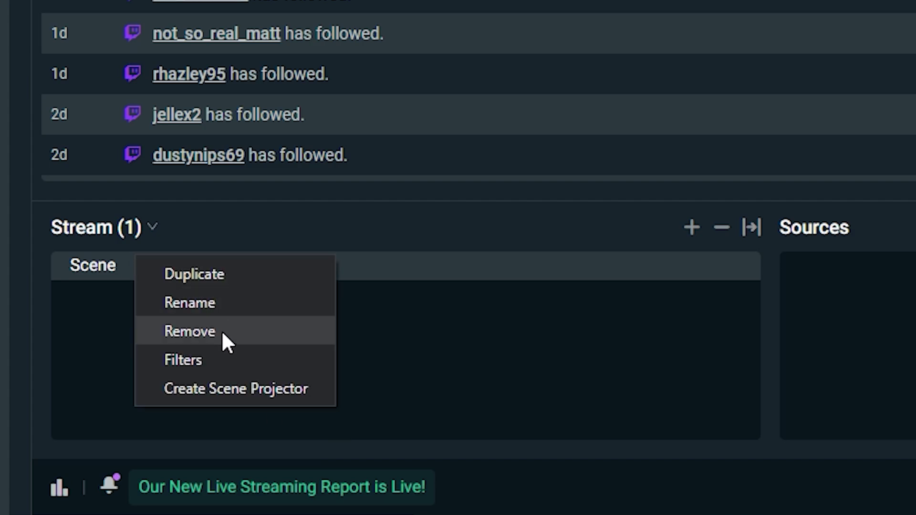
click(219, 303)
text(Main Stream)
key(Return)
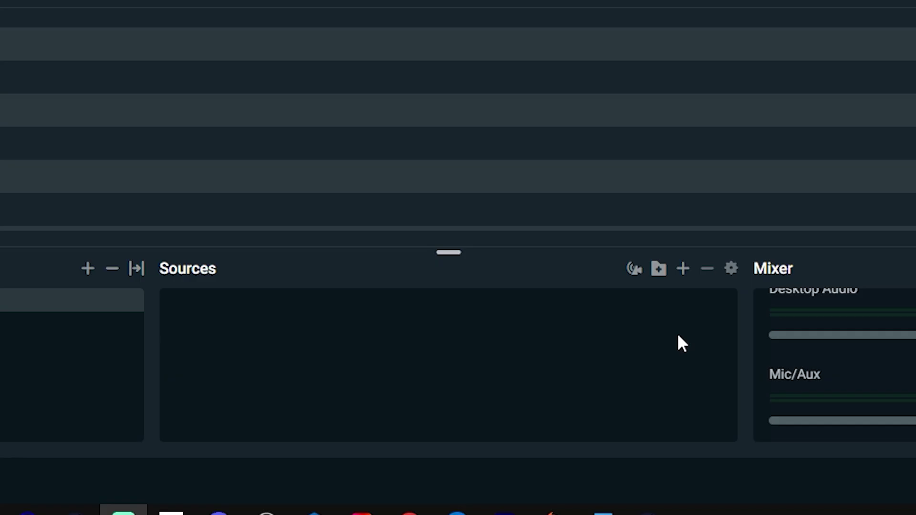
- Add a Display Capture source named Desktop that captures the primary monitor
click(685, 274)
double_click(505, 335)
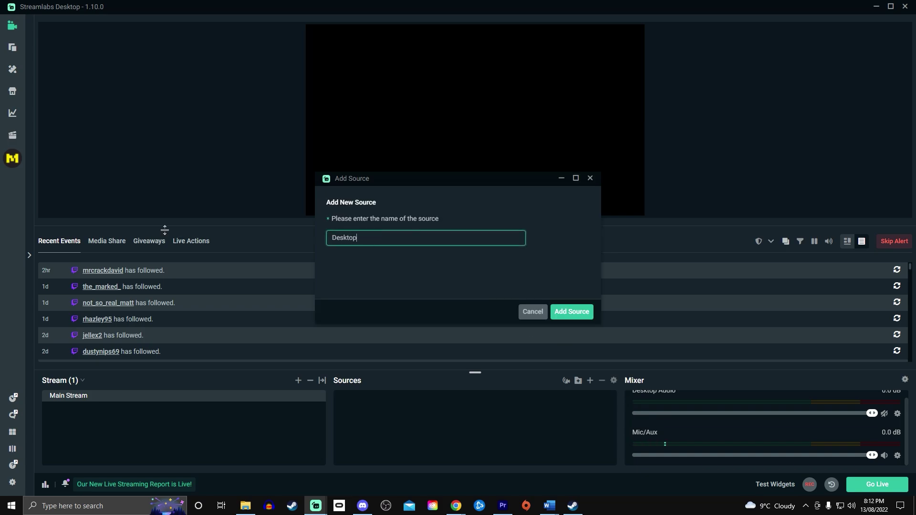
key(Return)
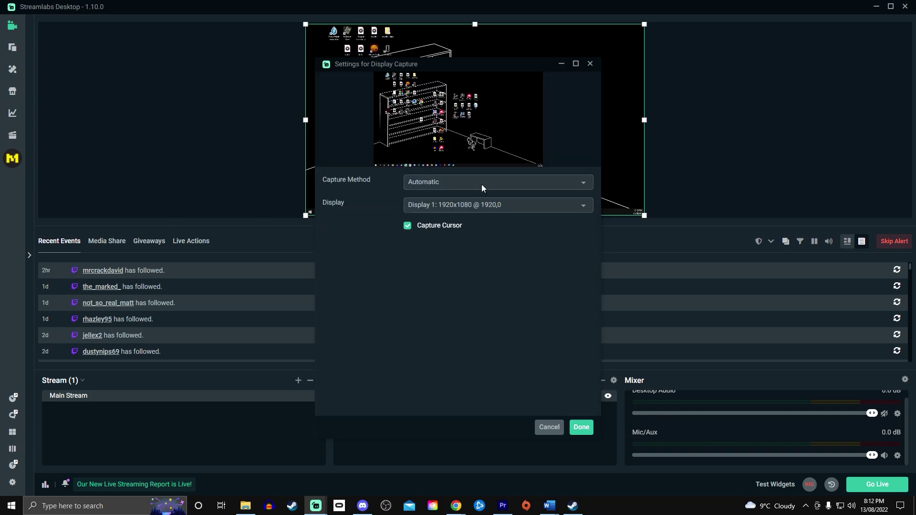
click(503, 209)
click(490, 241)
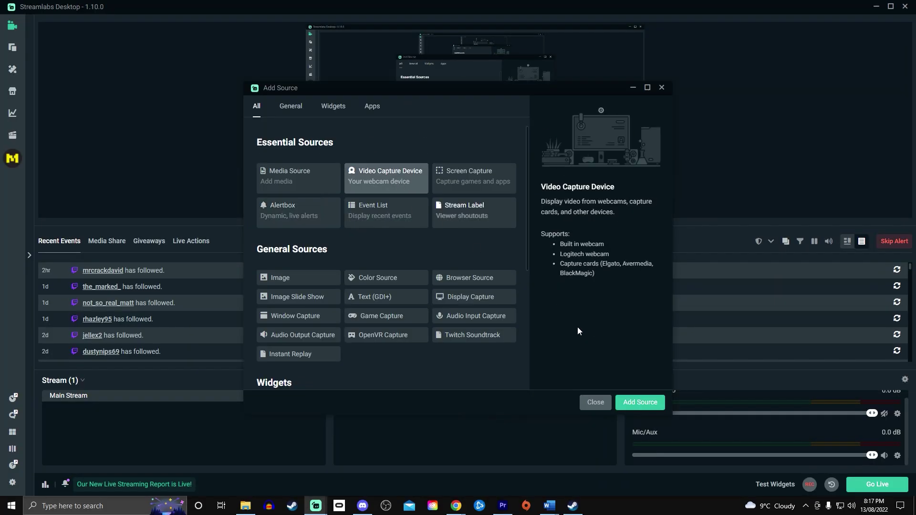
- Add a video capture source named Webcam using the c922 Pro Stream Webcam
click(643, 404)
text(Webcam)
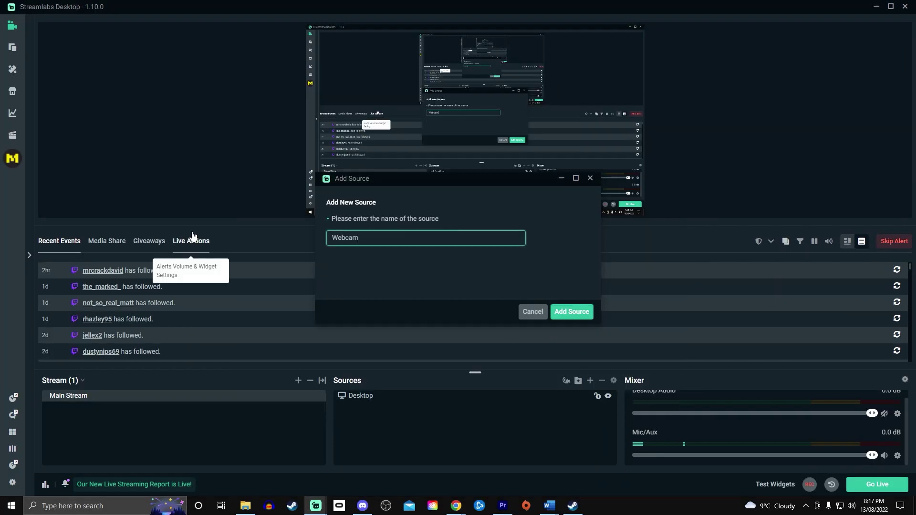
key(Return)
click(485, 185)
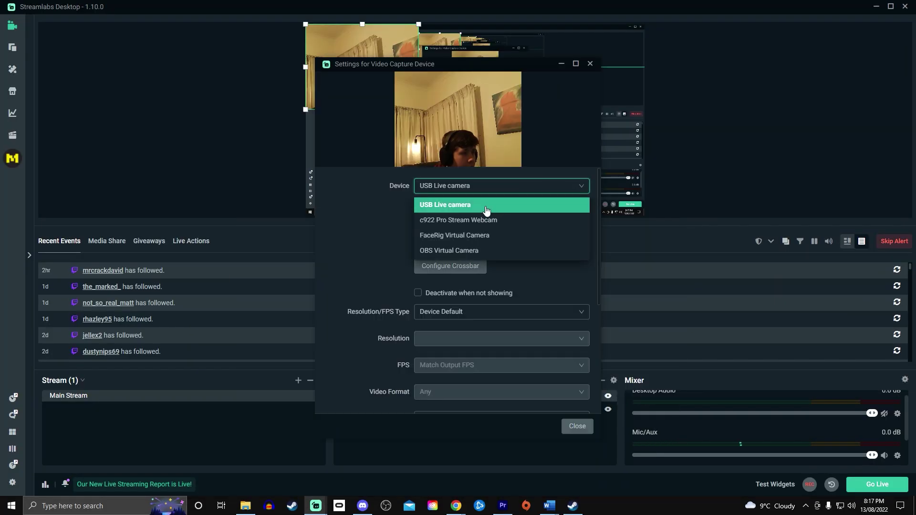
click(461, 220)
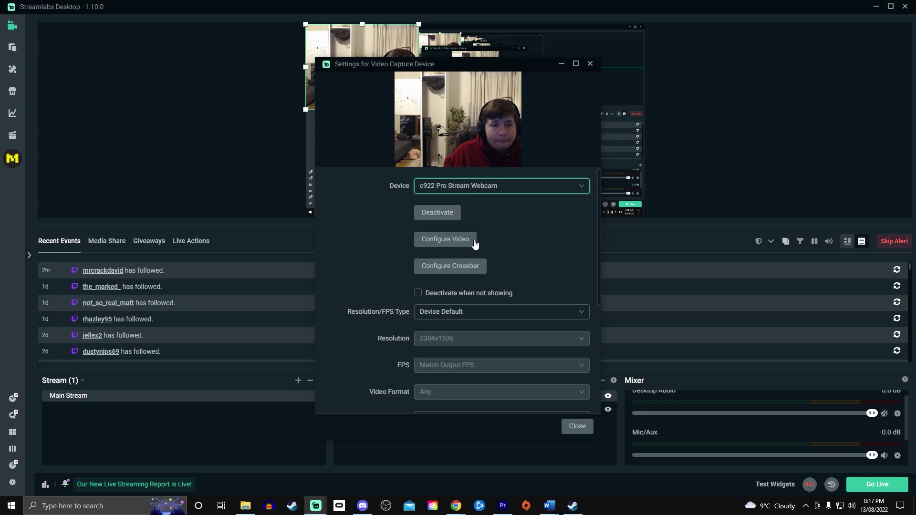
- Adjust the webcam's Camera Control settings, confirm, and turn the feed off
click(445, 239)
click(144, 98)
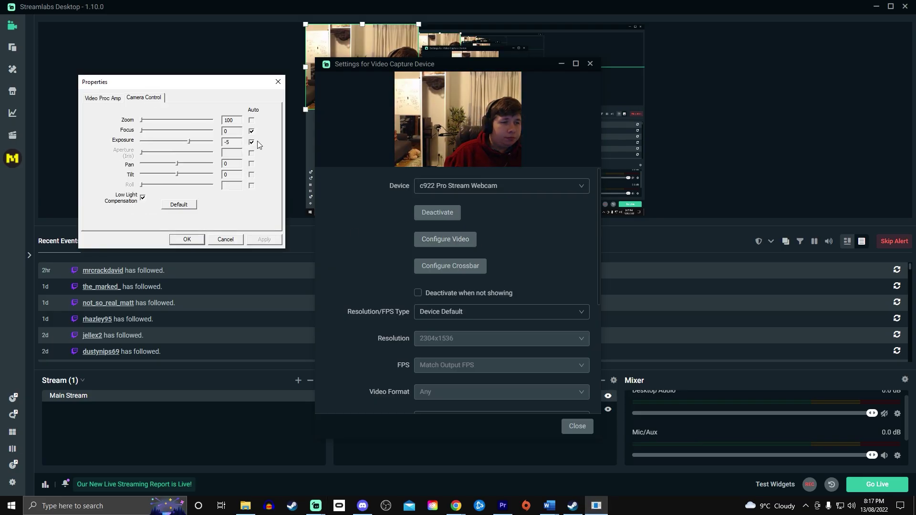
click(199, 240)
click(430, 211)
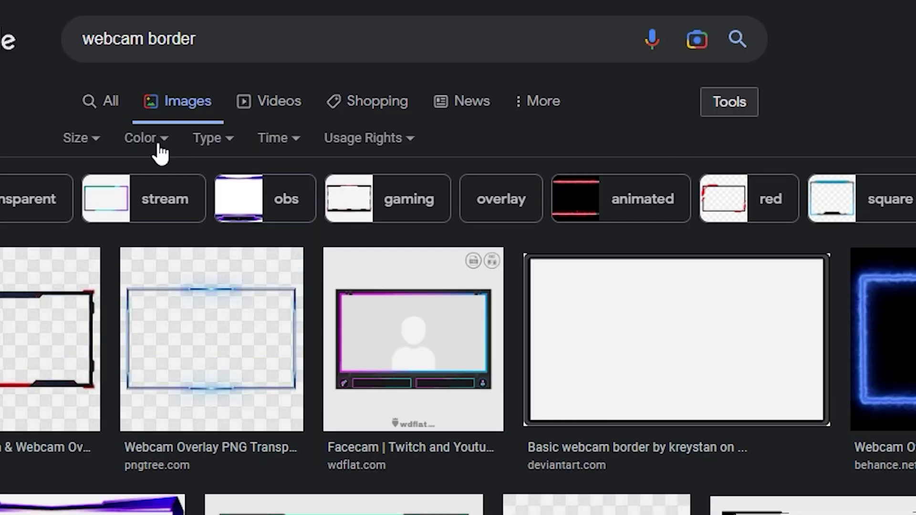
- Draw a yellow rectangle border in Photoshop and open its PNG export options
click(148, 138)
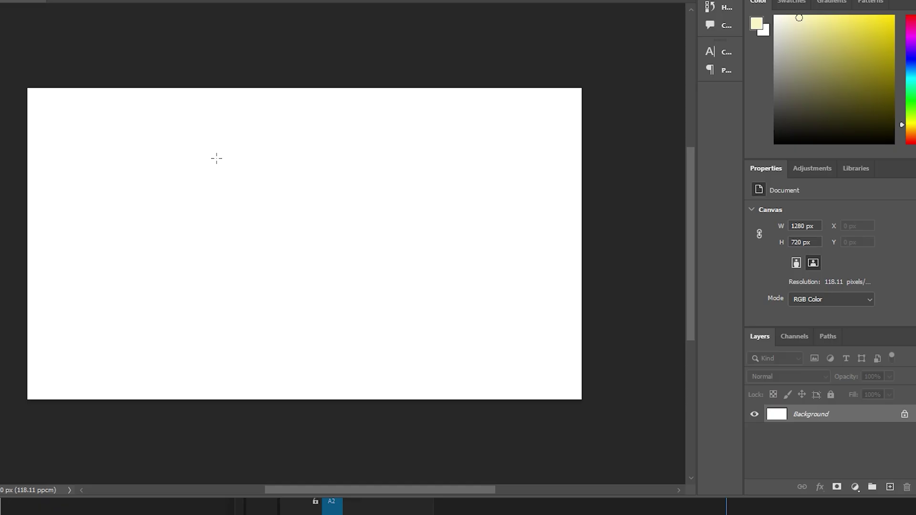
drag(201, 151, 419, 313)
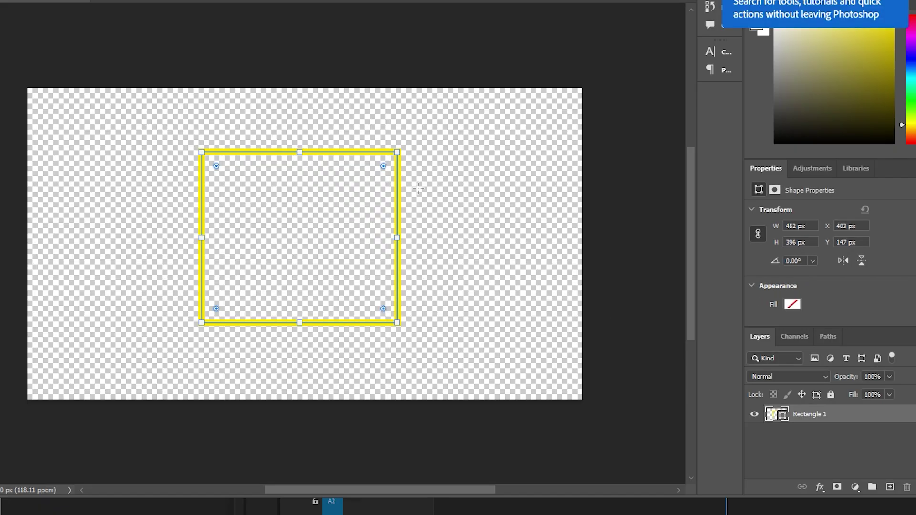
key(alt+shift+ctrl+w)
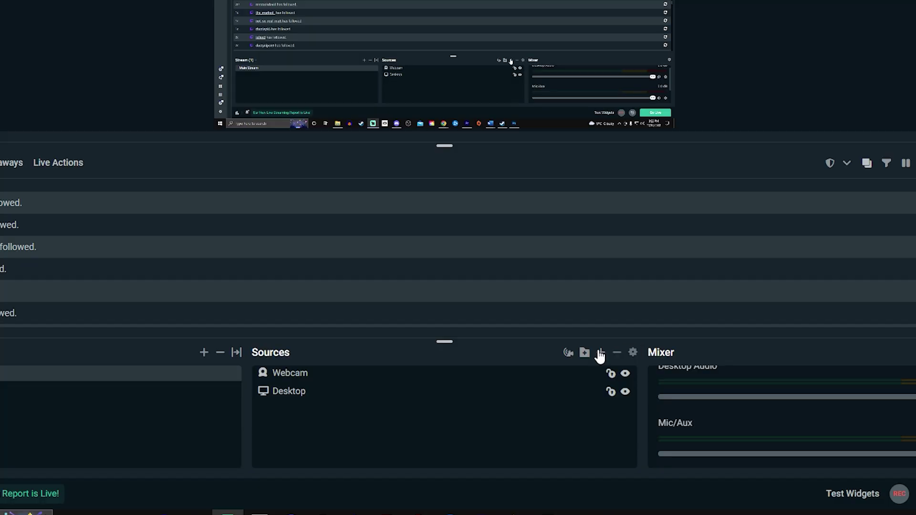
- Add the border Image source and fit the webcam inside the yellow frame
click(599, 353)
click(213, 210)
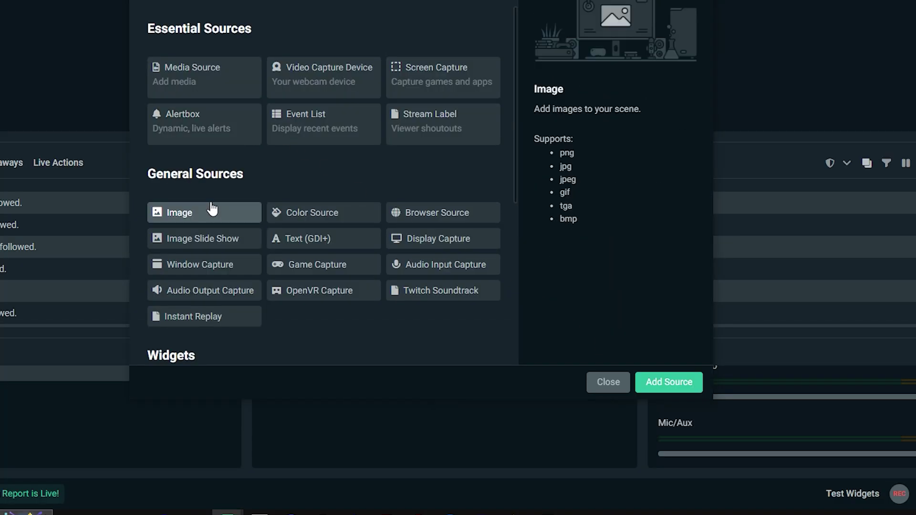
click(669, 385)
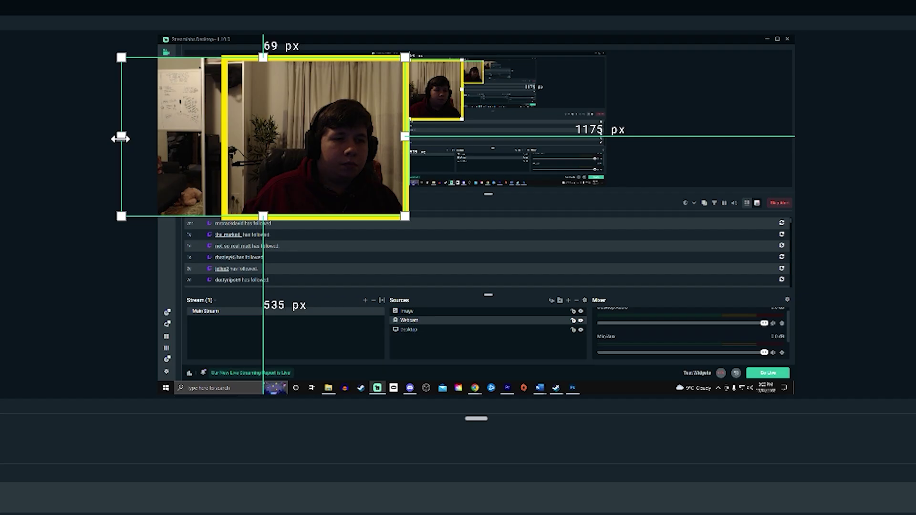
drag(122, 136, 225, 135)
drag(265, 194, 218, 195)
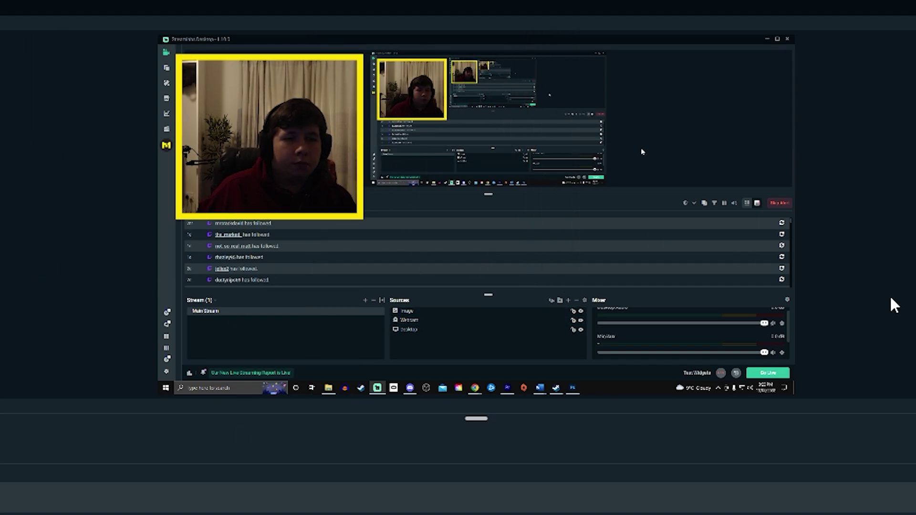
- Duplicate Main Stream as 'Main Stream BIG FACE' and check its border and webcam sources
right_click(227, 313)
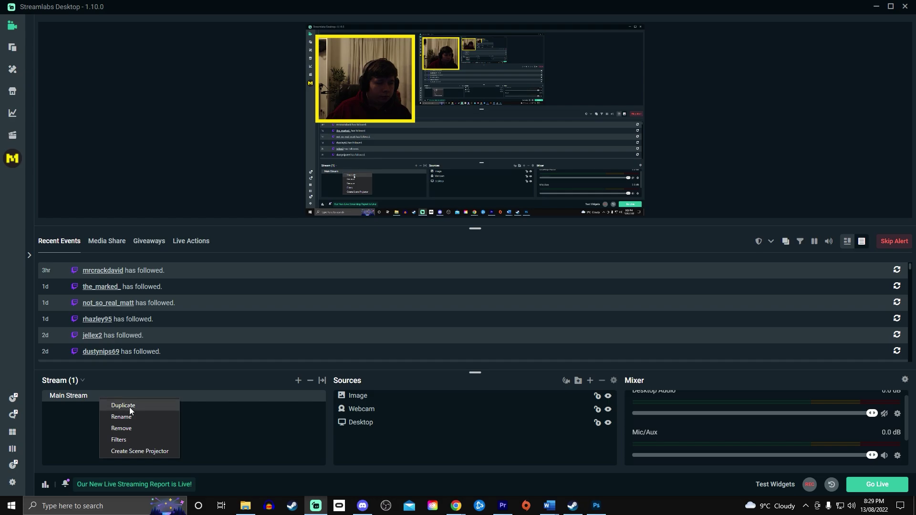
click(130, 407)
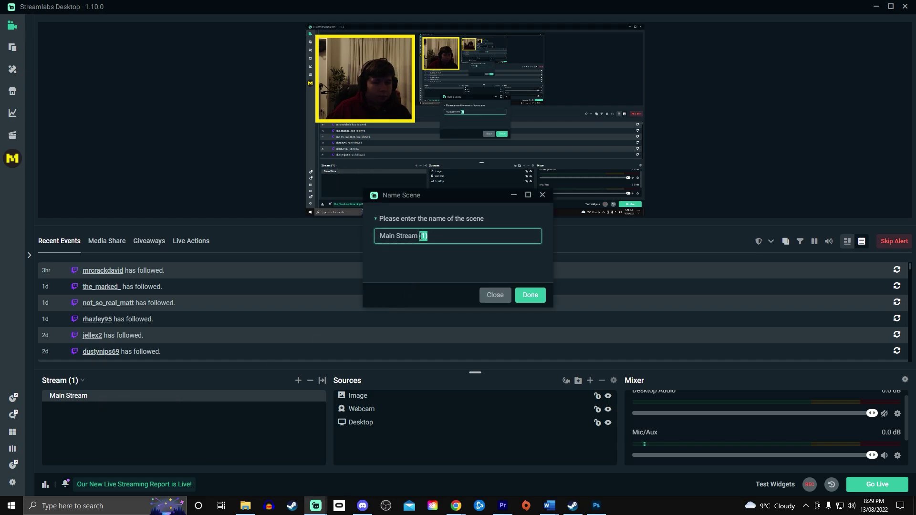
text(BIG FACE)
key(Return)
click(401, 397)
click(401, 411)
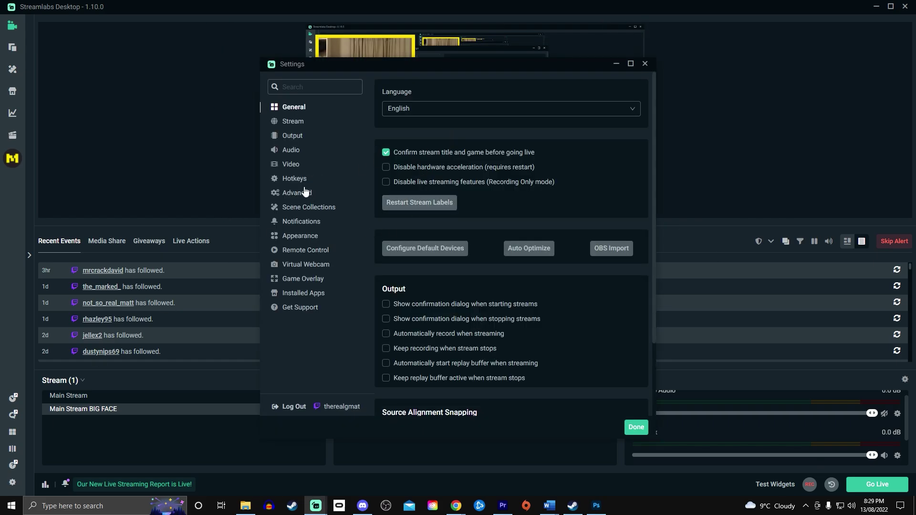
- Assign Numpad4 as the Main Stream switch-to-scene hotkey
click(298, 180)
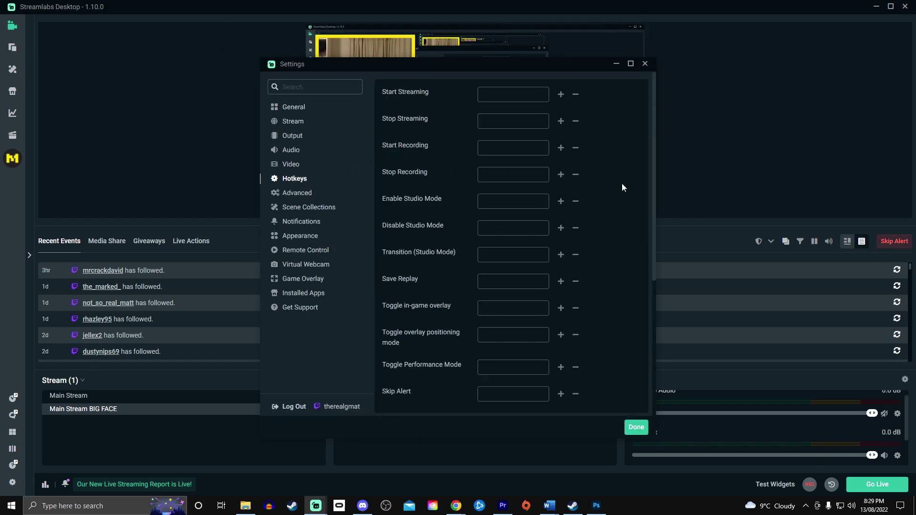
scroll(622, 188, down, 5)
click(390, 237)
scroll(609, 243, down, 8)
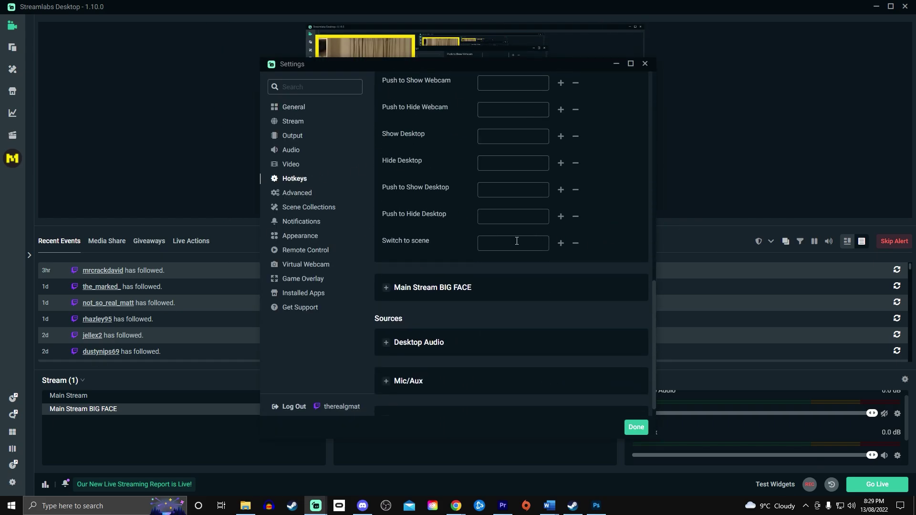
click(391, 288)
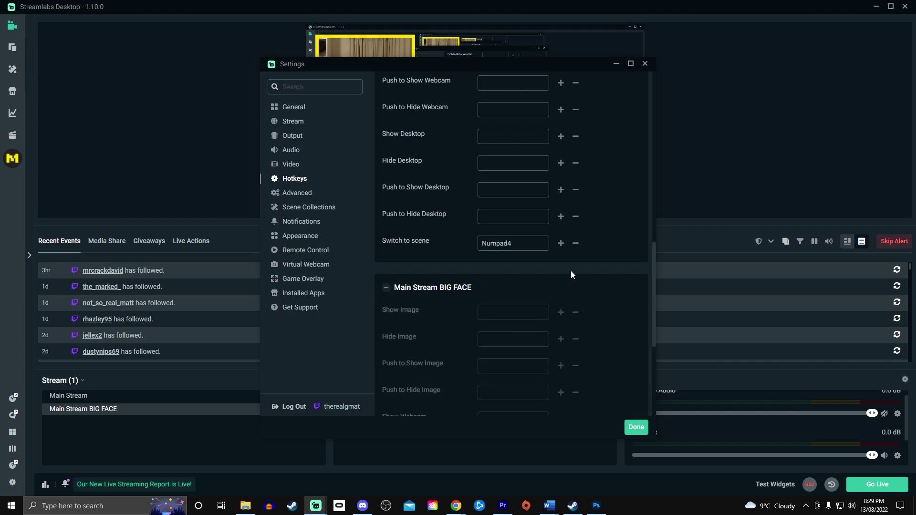
scroll(500, 268, down, 8)
click(500, 268)
- Save the hotkeys and add a Cut scene transition
click(635, 427)
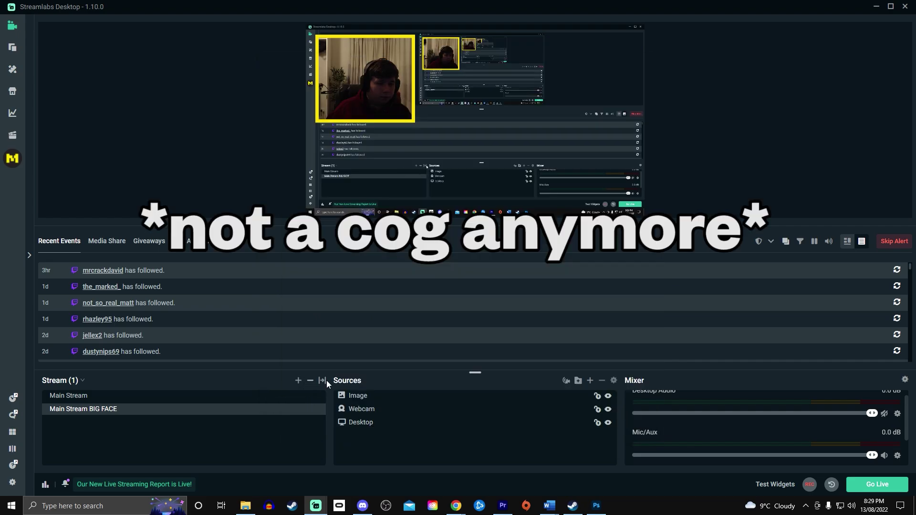
click(323, 381)
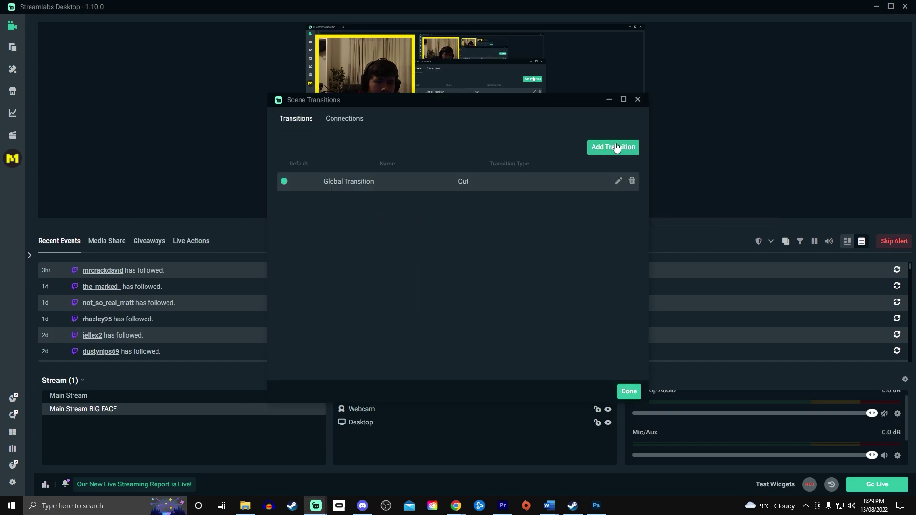
click(615, 147)
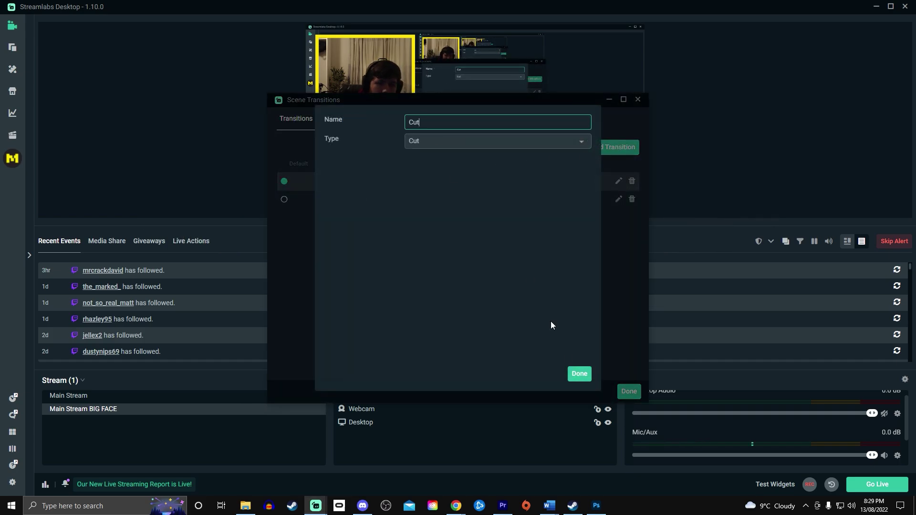
click(579, 374)
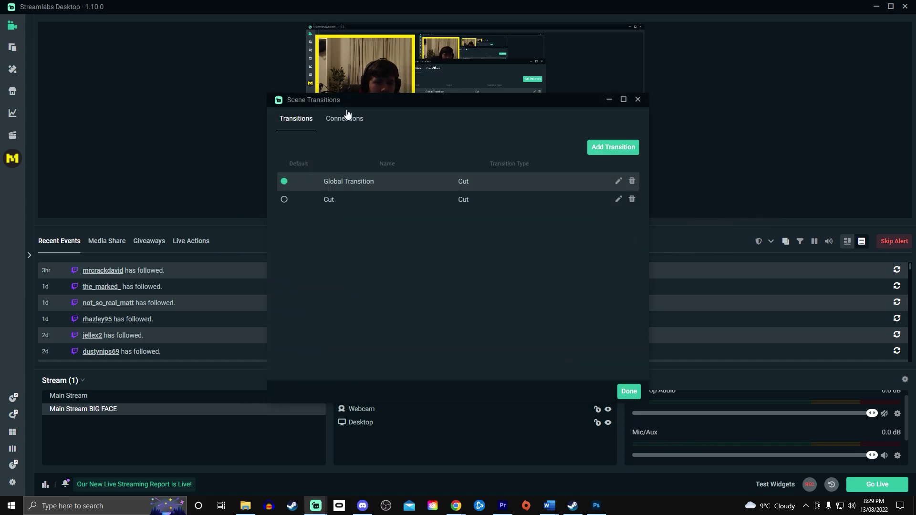
- Connect All scenes to All scenes with Cut, then switch to the Stream starting soon scene
click(344, 119)
click(613, 147)
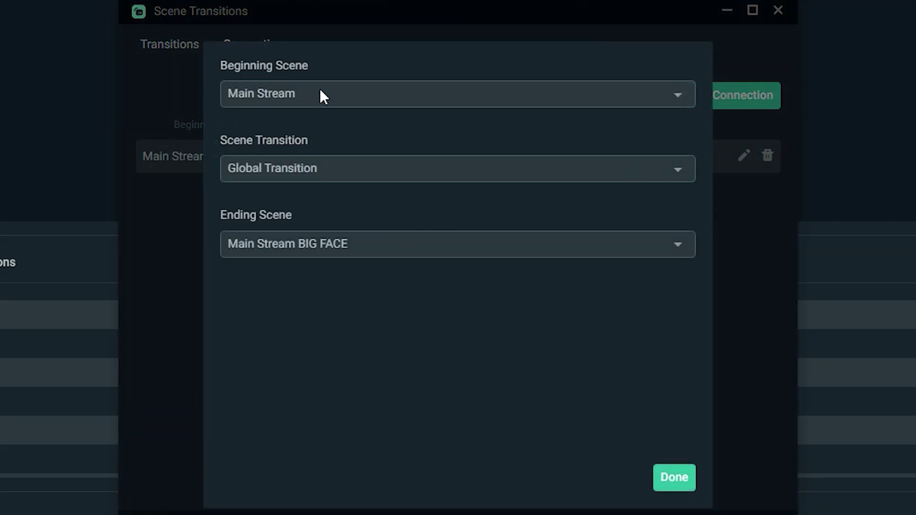
click(323, 95)
click(258, 120)
click(319, 240)
click(281, 269)
click(298, 179)
click(271, 239)
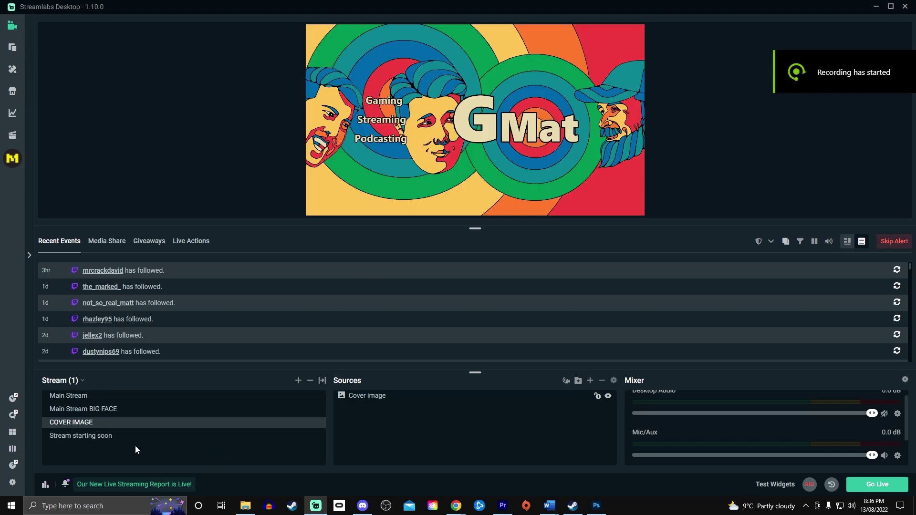
click(138, 438)
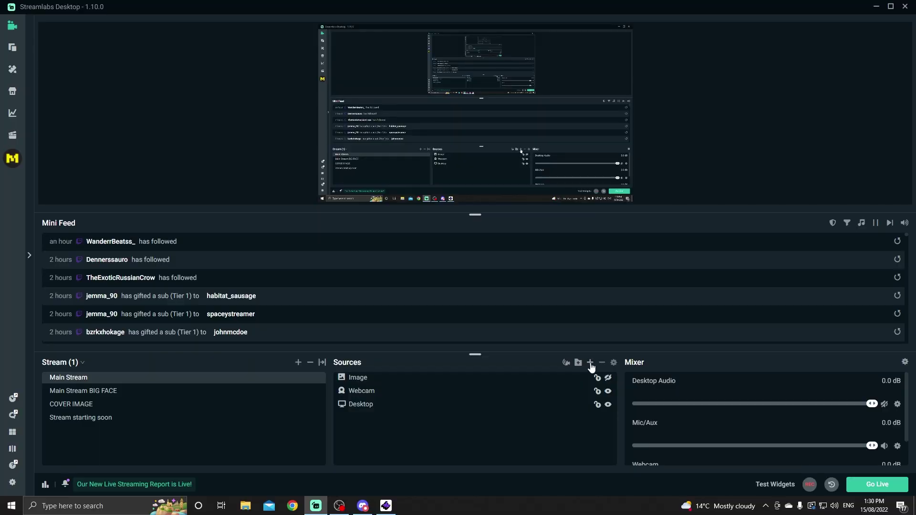
- Add a new video capture source named PS5 using the Game Capture HD60 S
click(590, 367)
click(395, 181)
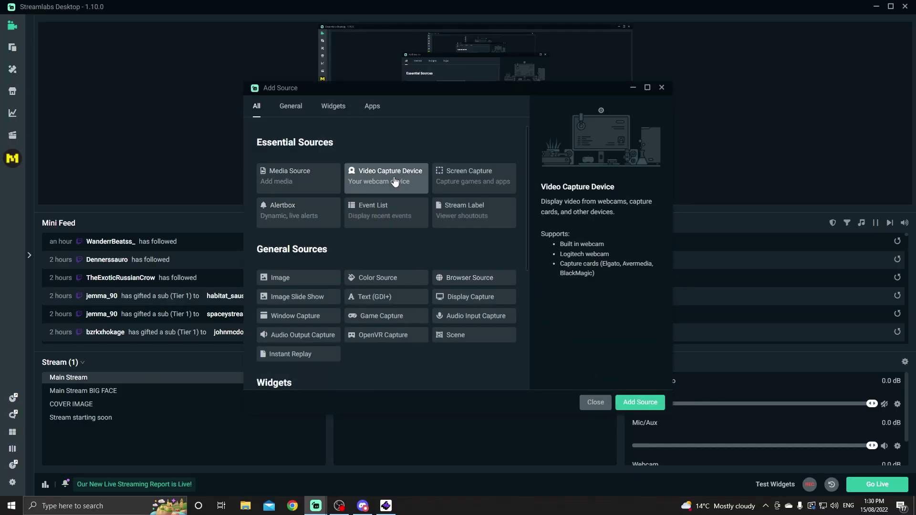
click(617, 405)
click(410, 315)
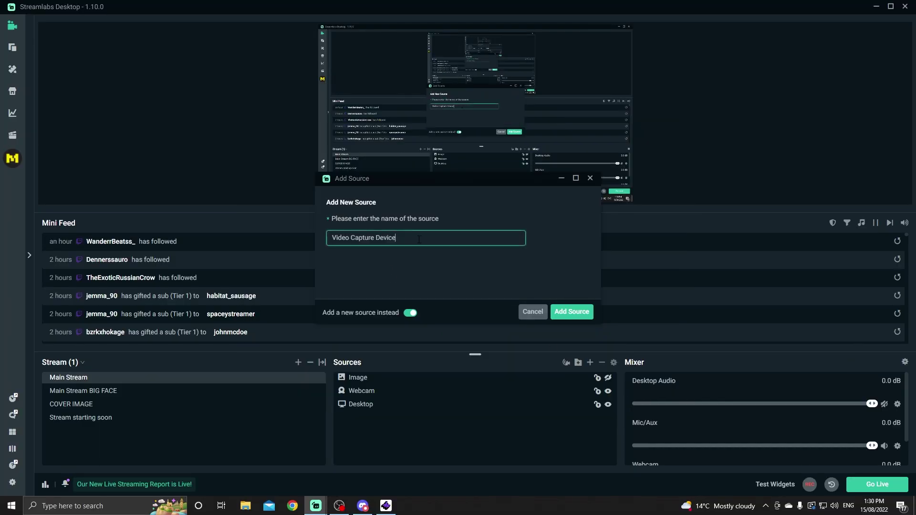
key(ctrl+a)
text(PS5)
key(Return)
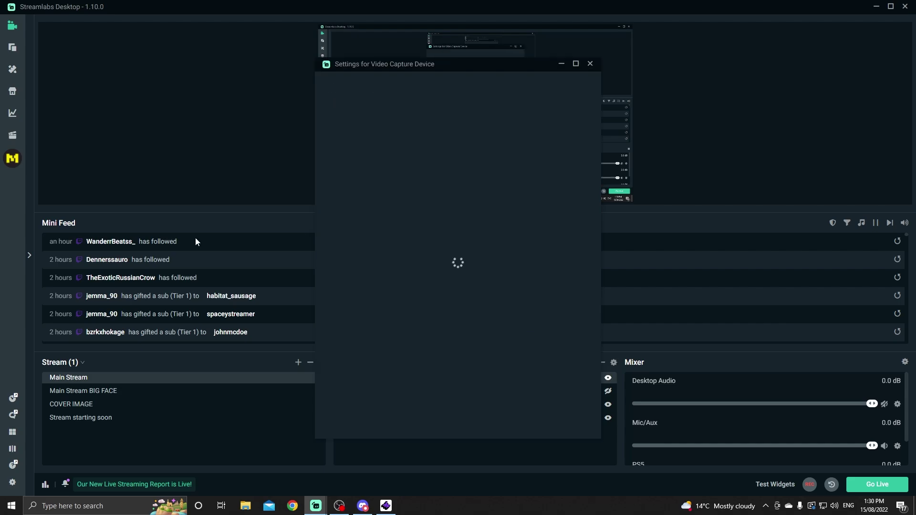
click(477, 186)
click(459, 205)
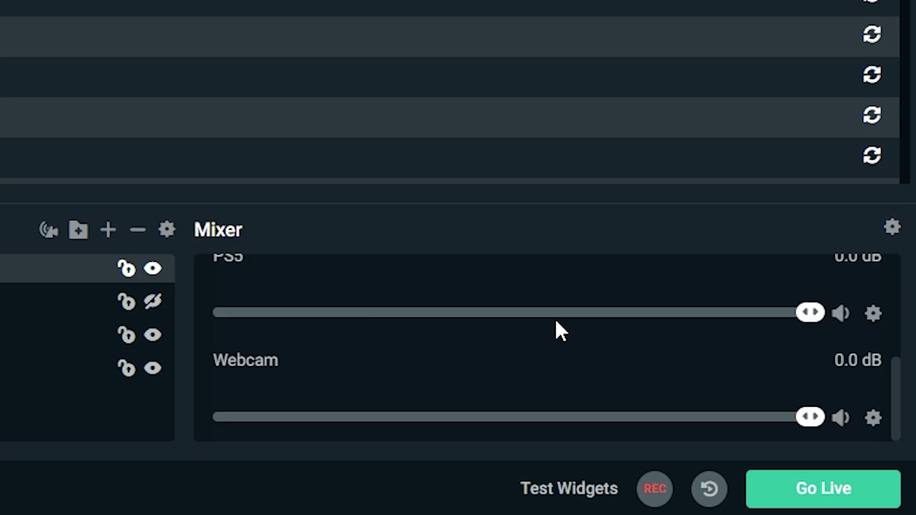
- Set the PS5 audio monitoring to Monitor Only (mute output)
scroll(553, 318, up, 3)
scroll(553, 318, down, 2)
scroll(550, 313, down, 2)
click(874, 312)
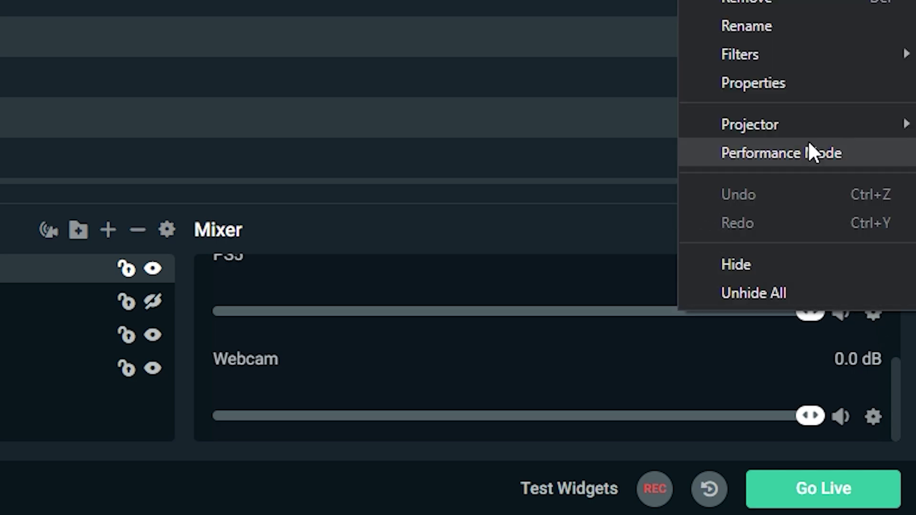
click(767, 90)
click(500, 314)
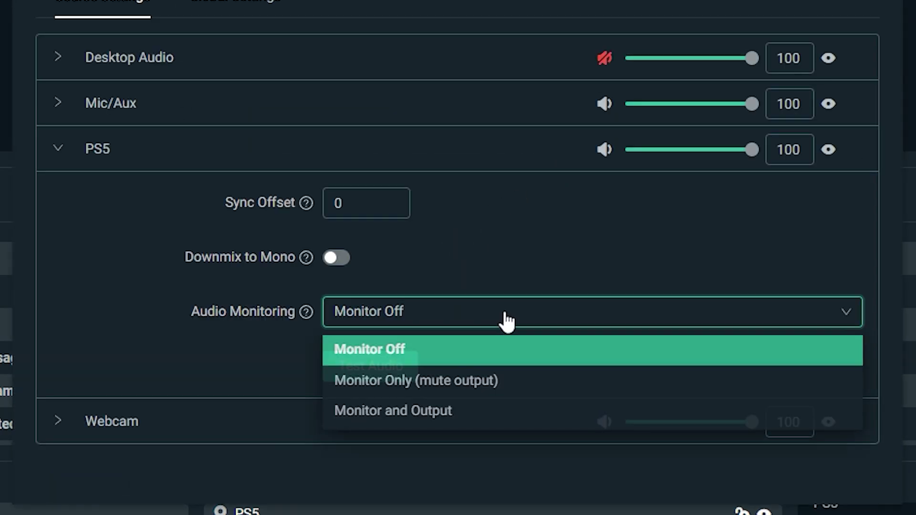
click(460, 383)
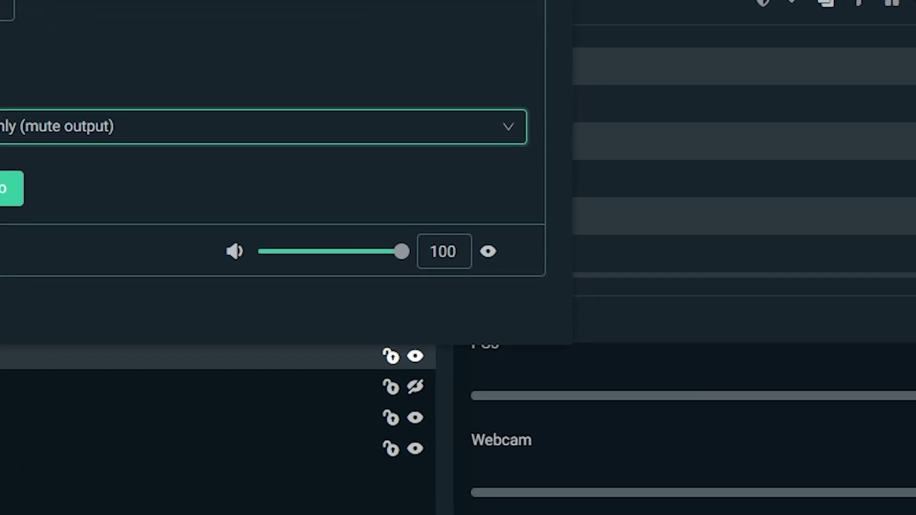
key(Escape)
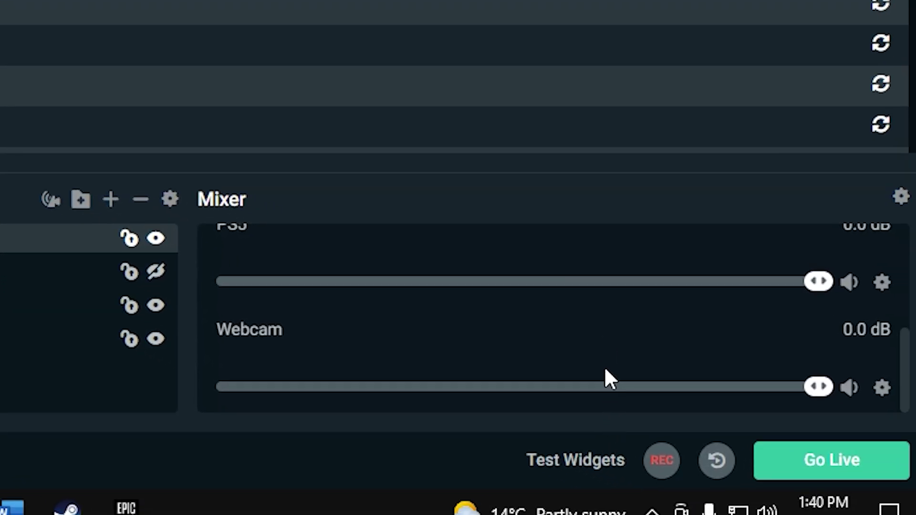
- Scroll up through the playback devices to find the Elgato1080HDR capture card output
scroll(606, 367, up, 5)
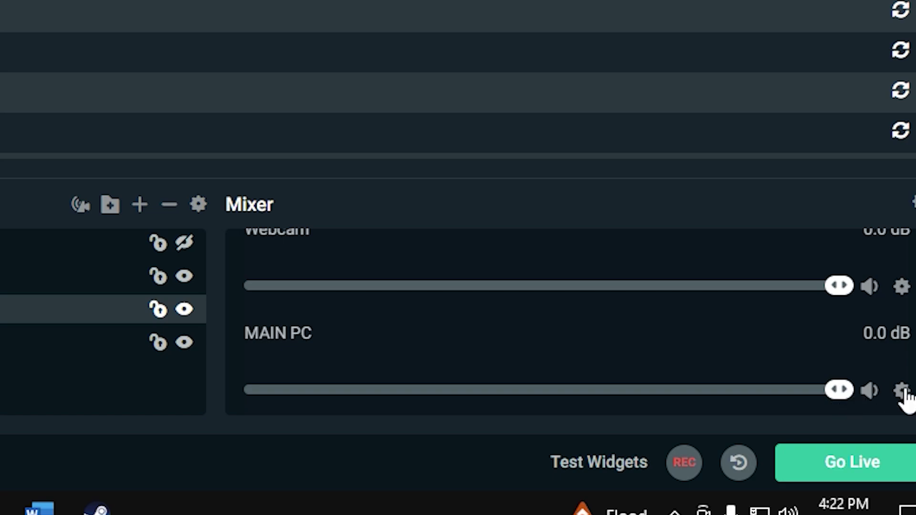
- Open Advanced Audio Settings for the MAIN PC audio source
click(901, 391)
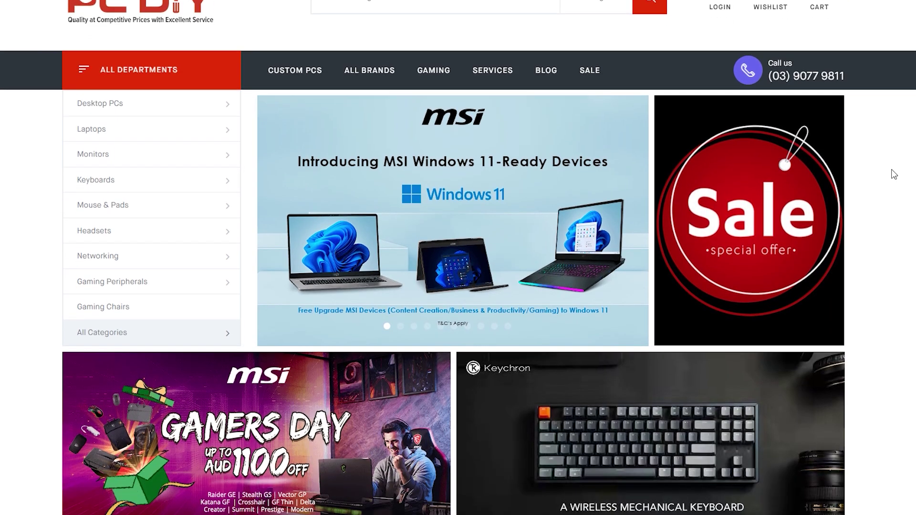
scroll(894, 175, down, 5)
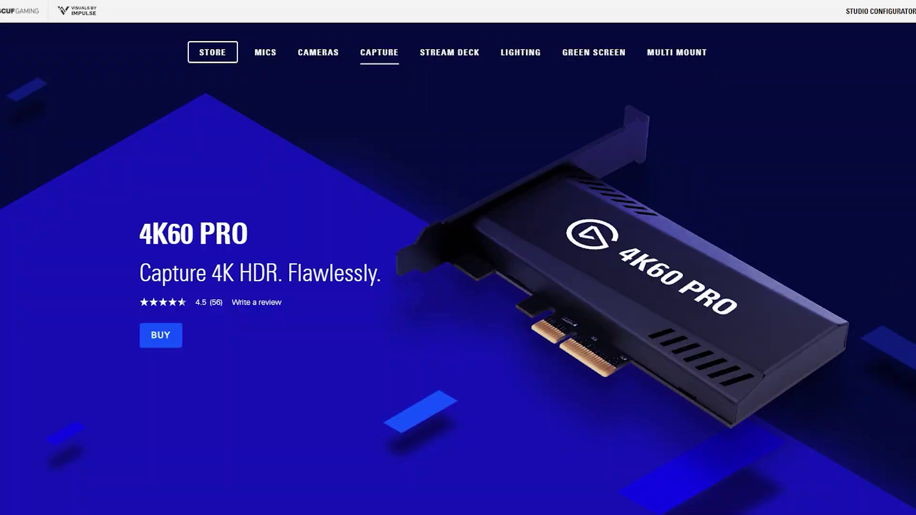
- Scroll the Elgato 4K60 PRO page down to its 'Compatible with Your Setup' section
scroll(458, 258, down, 15)
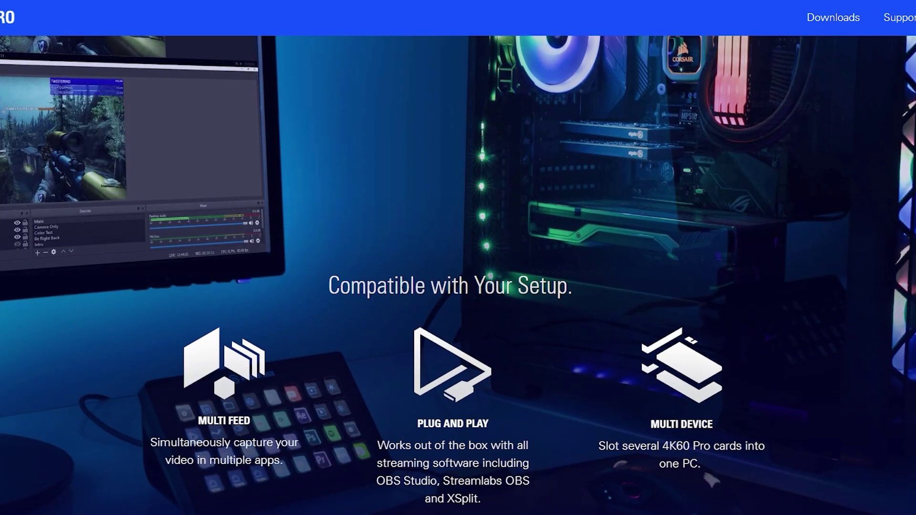